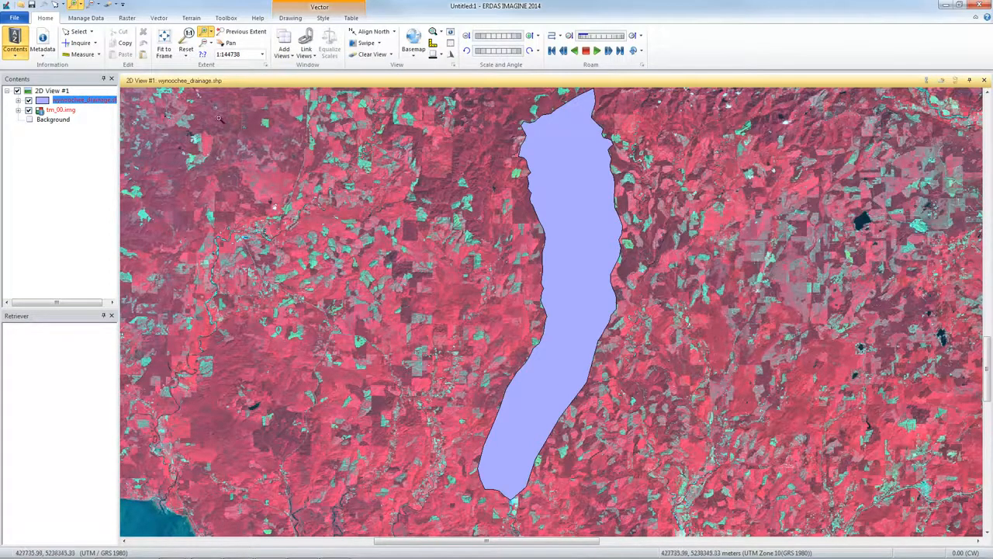
Select the watershed polygon of wynoochee_drainage.shp and paste it from the selected object into a new AOI layer
{"action": "left_click", "coordinate": [79, 34]}
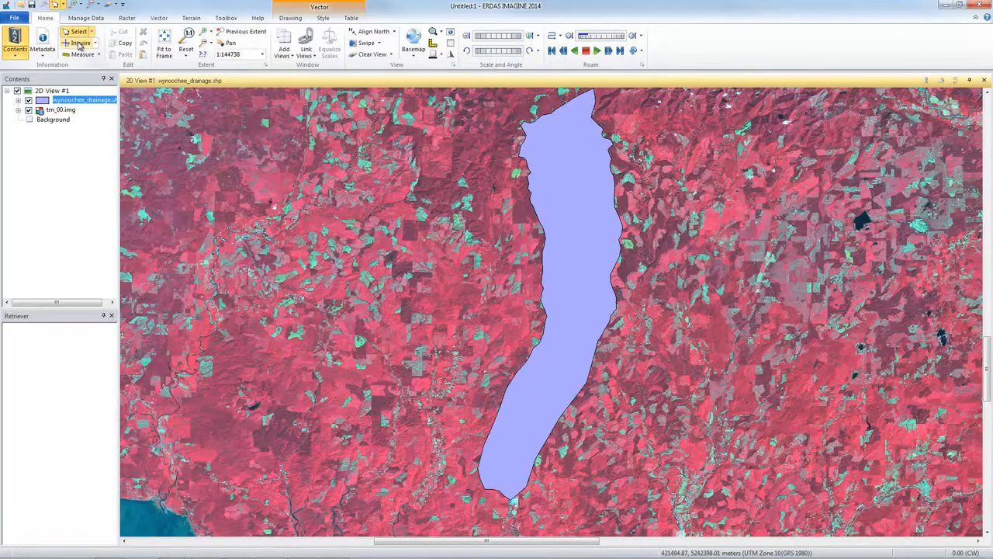
{"action": "left_click", "coordinate": [536, 183]}
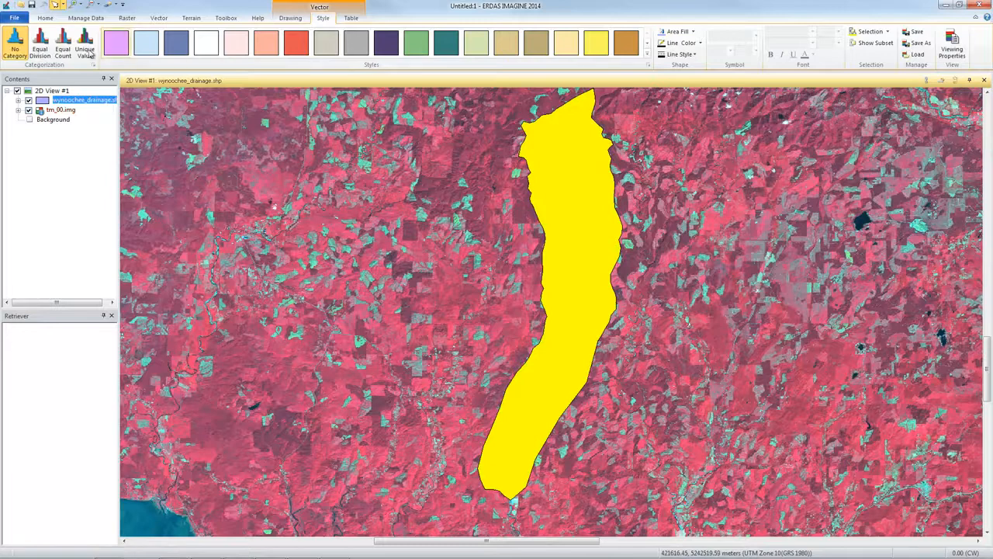
{"action": "left_click", "coordinate": [46, 18]}
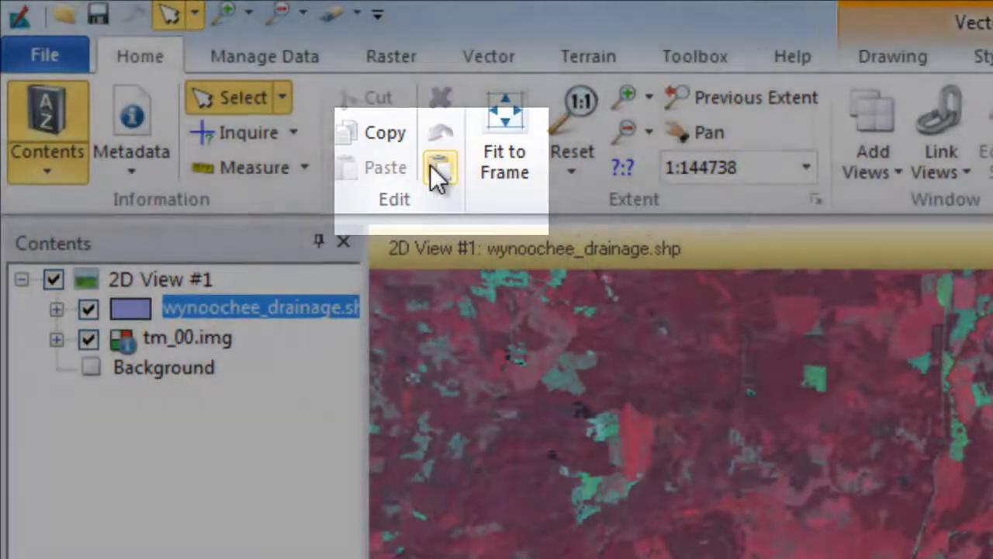
{"action": "left_click", "coordinate": [434, 166]}
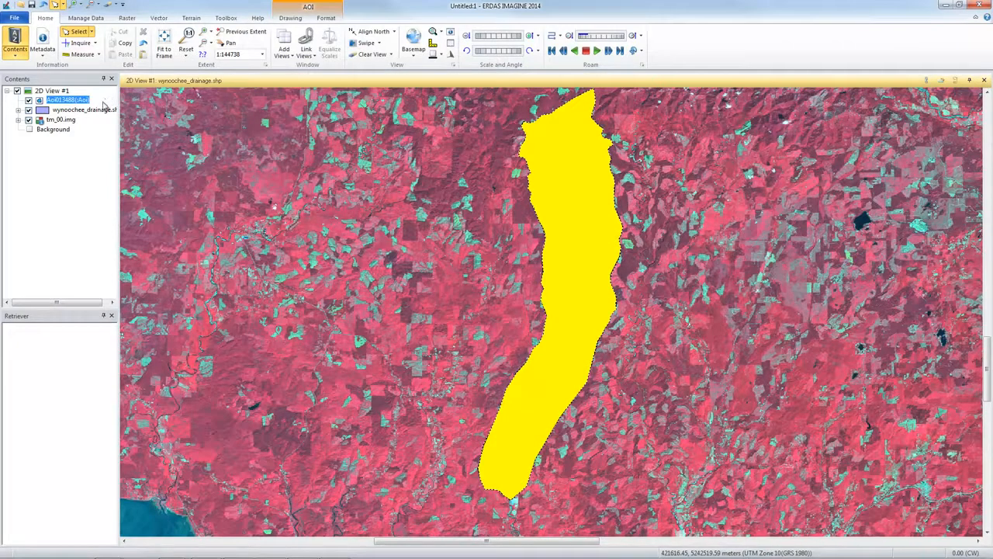
Remove the wynoochee_drainage.shp layer from the 2D view
{"action": "left_click", "coordinate": [98, 113]}
{"action": "right_click", "coordinate": [98, 114]}
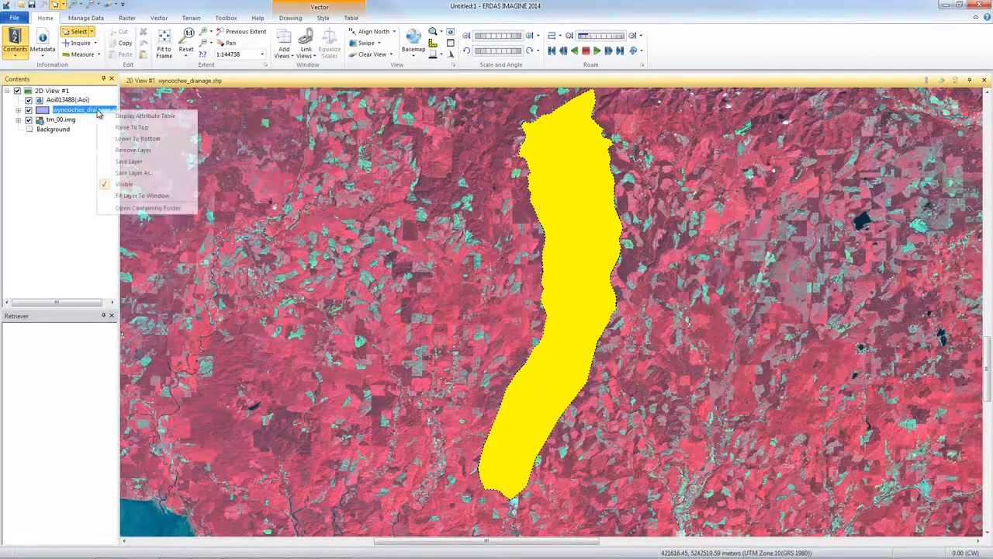
{"action": "left_click", "coordinate": [124, 150]}
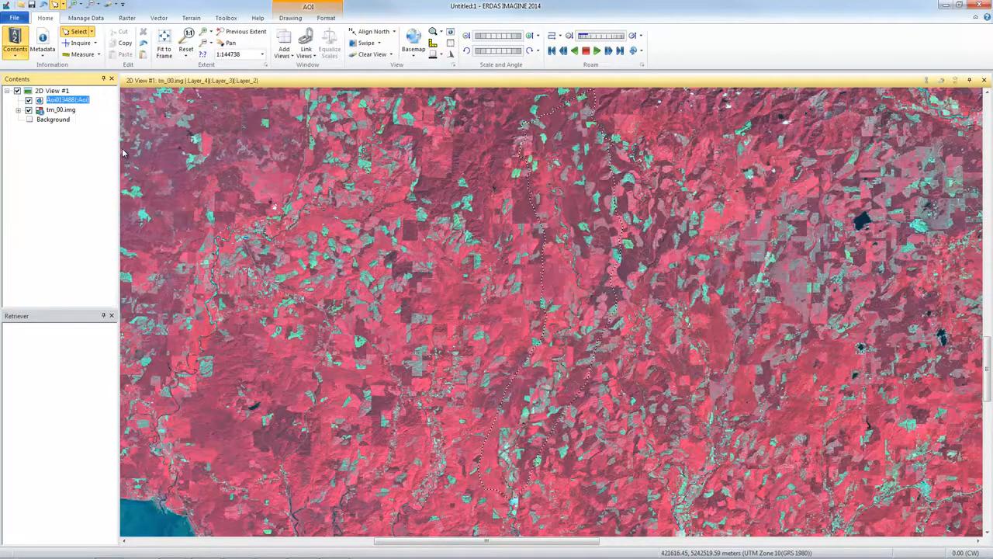
Select the AOI outline and set its foreground chaser style to width 8 and yellow
{"action": "left_click", "coordinate": [615, 186]}
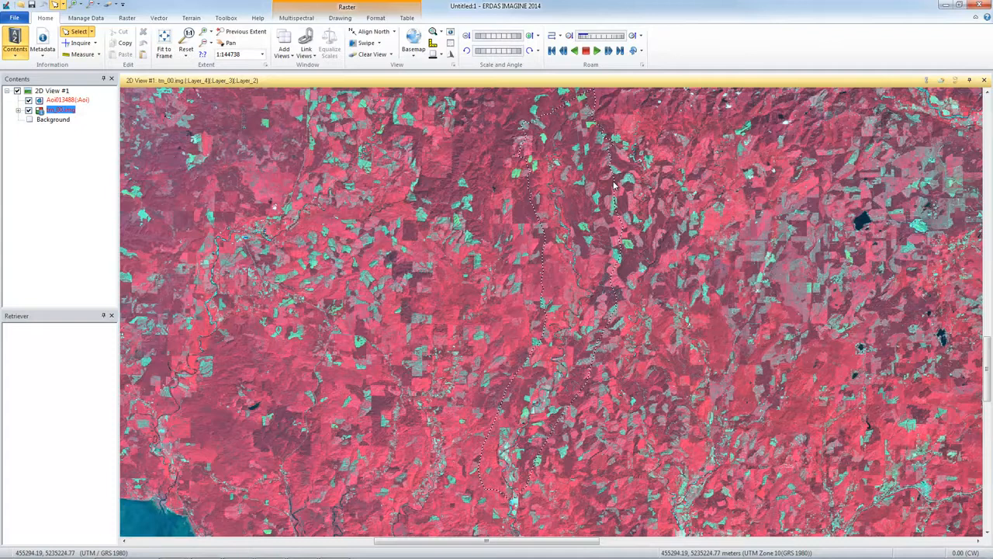
{"action": "left_click", "coordinate": [615, 185]}
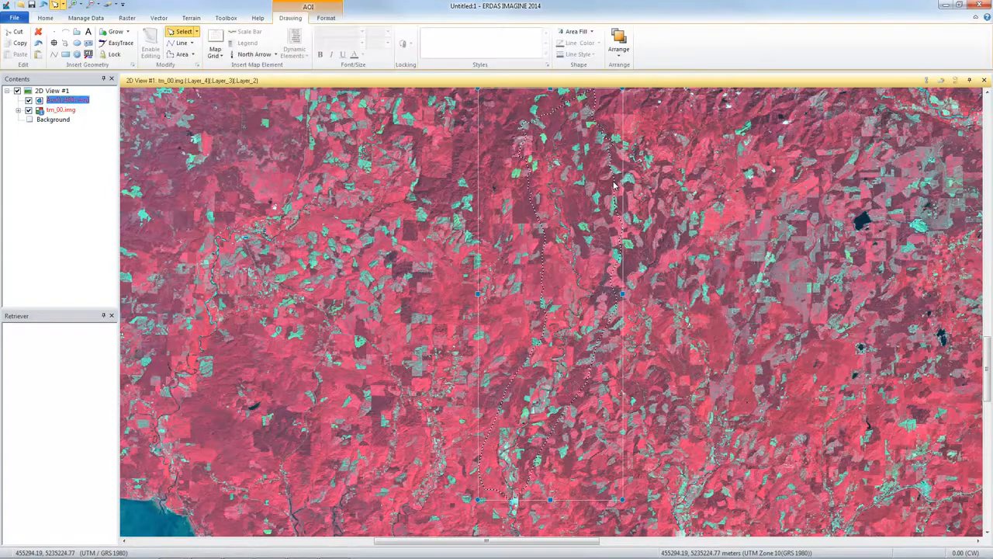
{"action": "left_click", "coordinate": [548, 65]}
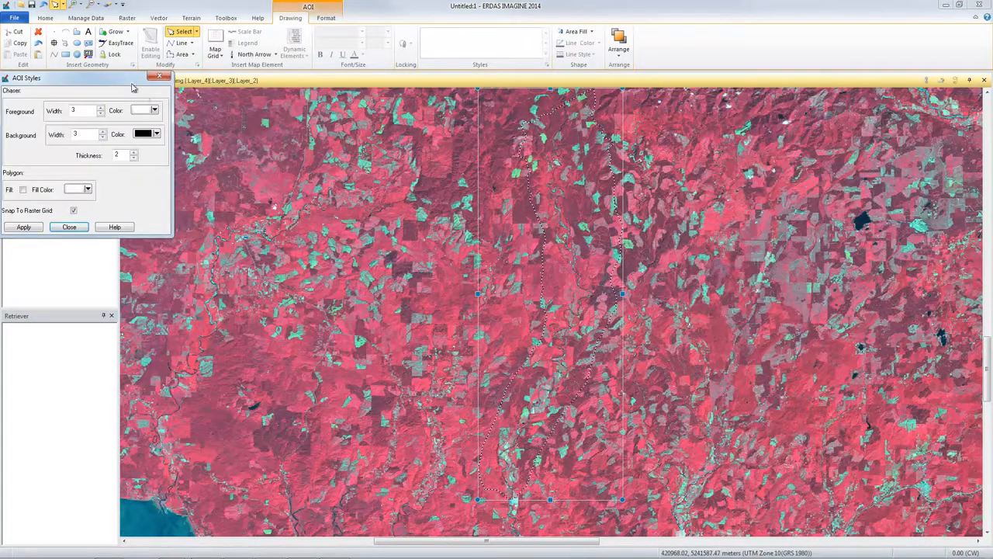
{"action": "left_click", "coordinate": [102, 108]}
{"action": "left_click", "coordinate": [101, 109]}
{"action": "left_click", "coordinate": [100, 109]}
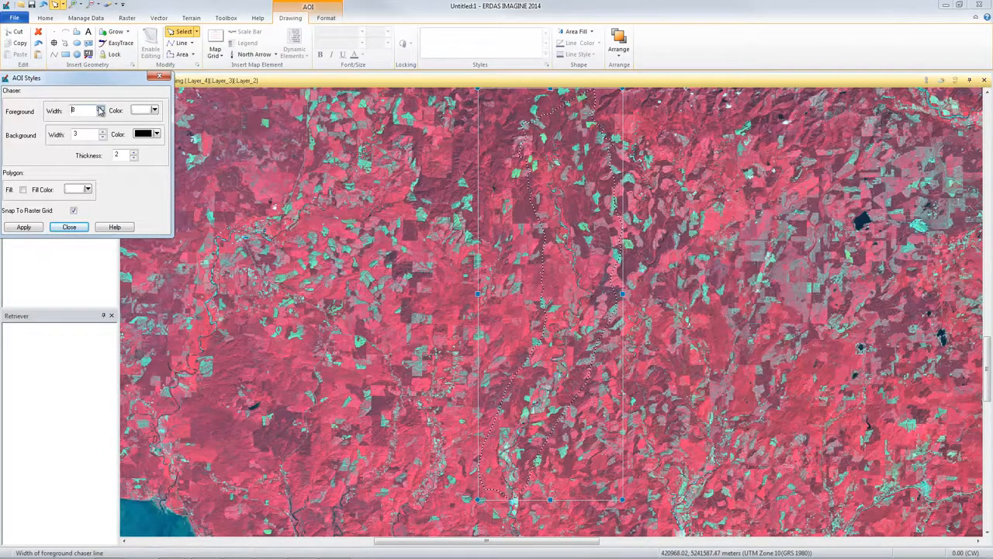
{"action": "left_click", "coordinate": [155, 110]}
{"action": "left_click", "coordinate": [170, 223]}
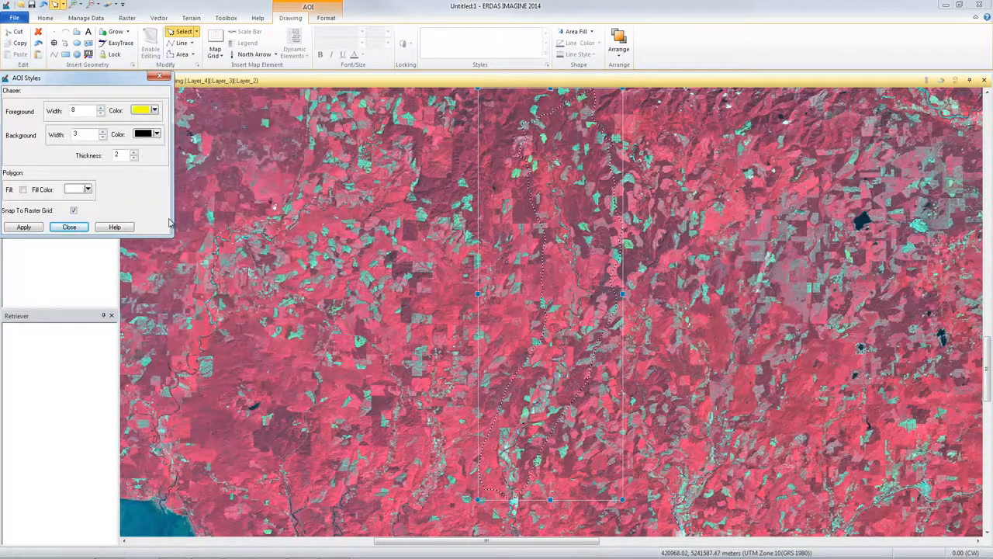
Set the AOI's background chaser width to 8 and thickness to 5, and apply the style
{"action": "left_click", "coordinate": [102, 132]}
{"action": "left_click", "coordinate": [102, 132]}
{"action": "left_click", "coordinate": [102, 132]}
{"action": "left_click", "coordinate": [102, 132]}
{"action": "left_click", "coordinate": [102, 132]}
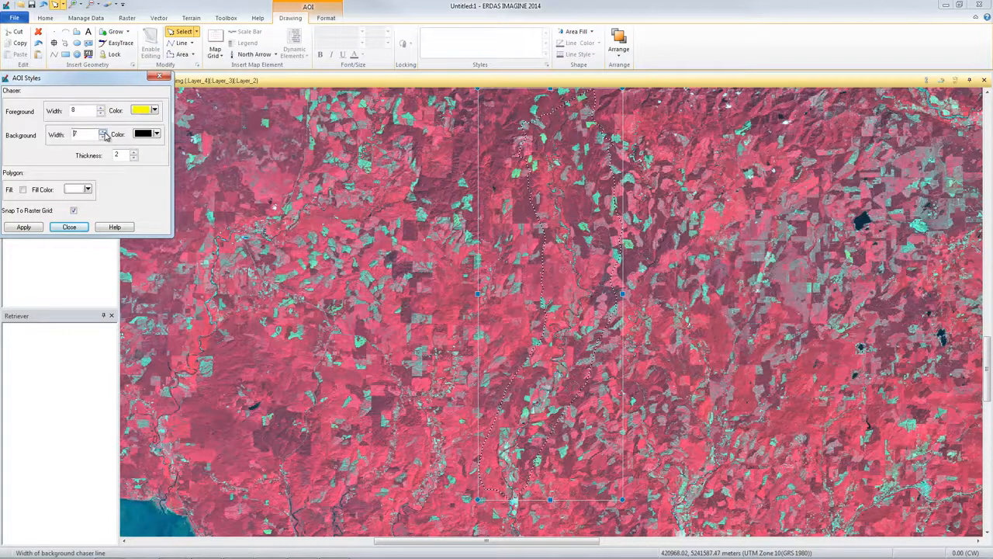
{"action": "left_click", "coordinate": [133, 153]}
{"action": "left_click", "coordinate": [133, 153]}
{"action": "left_click", "coordinate": [134, 152]}
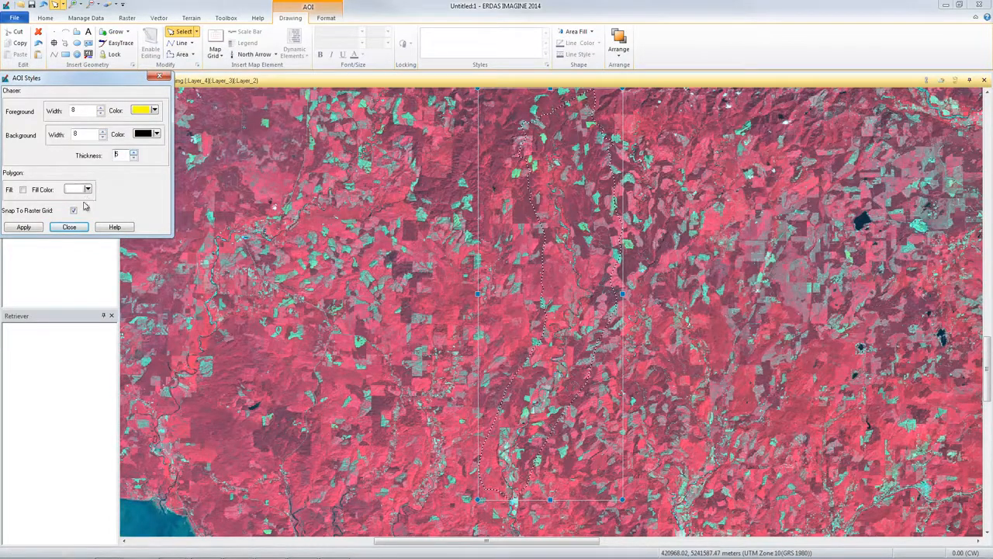
{"action": "left_click", "coordinate": [24, 227]}
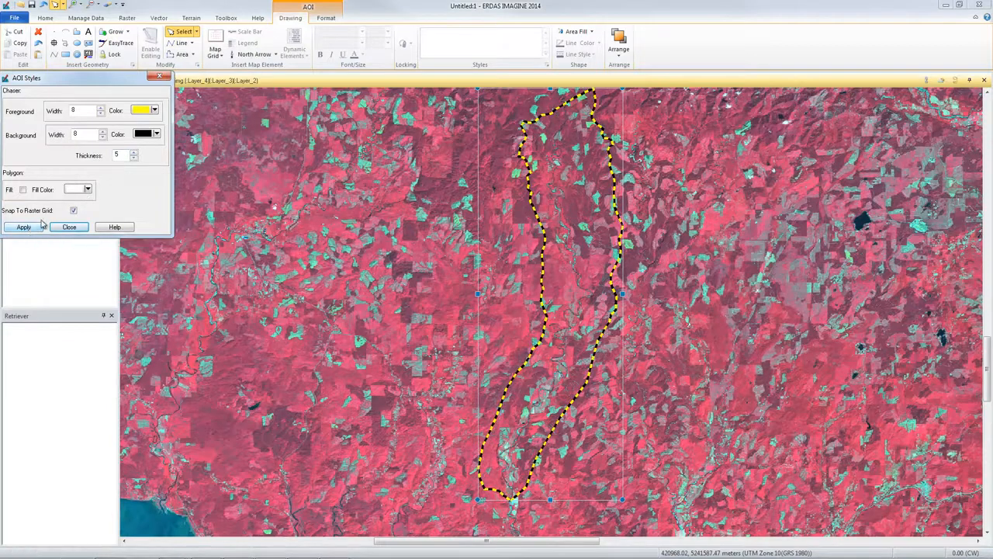
{"action": "left_click", "coordinate": [66, 228]}
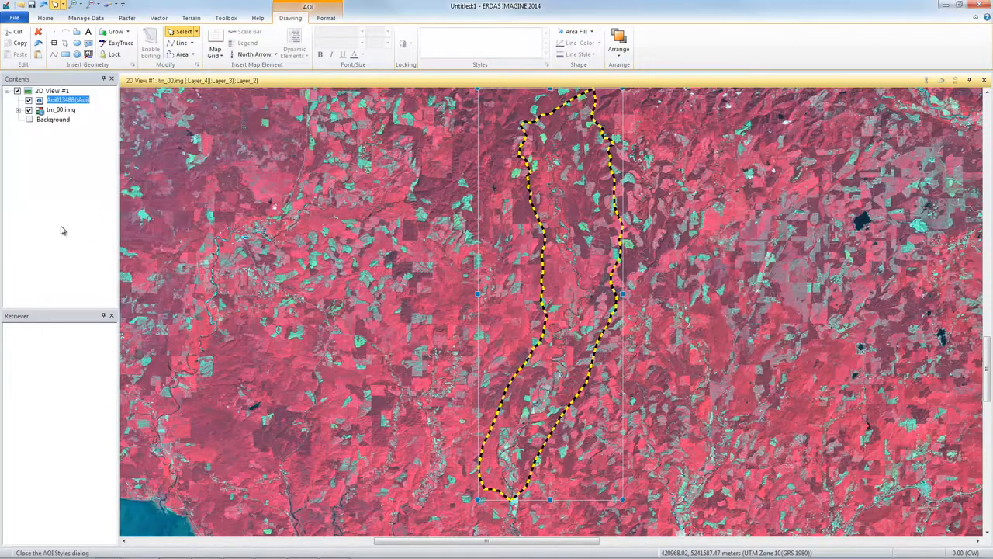
Save the AOI layer as an AOI file named wynoochee in the outputs folder
{"action": "left_click", "coordinate": [20, 19]}
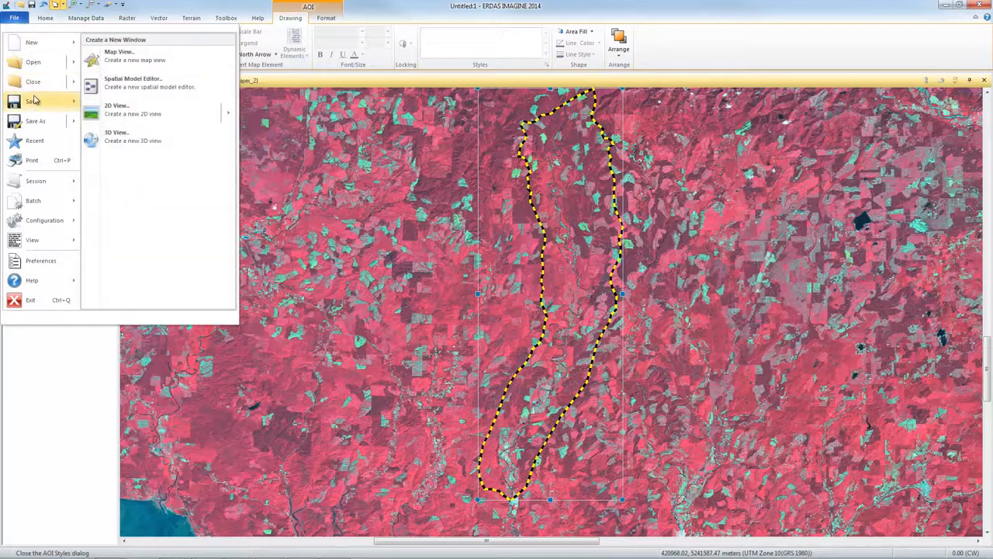
{"action": "mouse_move", "coordinate": [36, 121]}
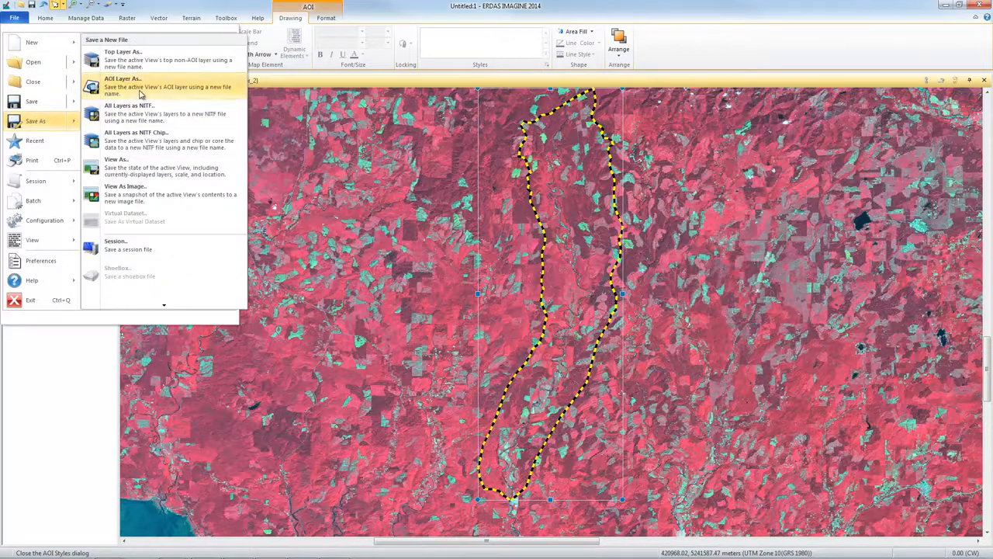
{"action": "left_click", "coordinate": [140, 94]}
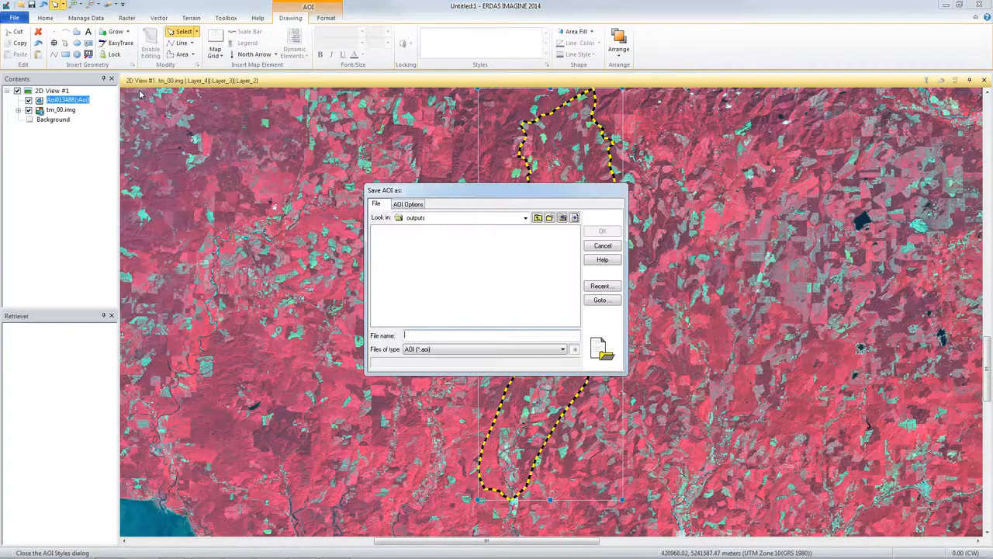
{"action": "type", "text": "wynoochee"}
{"action": "key", "text": "Return"}
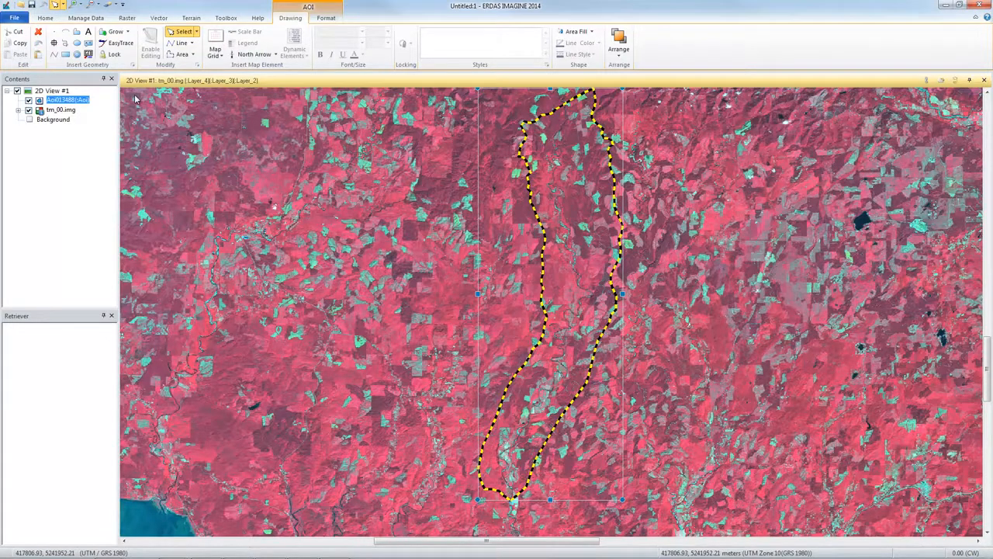
Start creating a subset image of tm_00.img, with subset.img in the outputs folder as the output file
{"action": "left_click", "coordinate": [126, 17]}
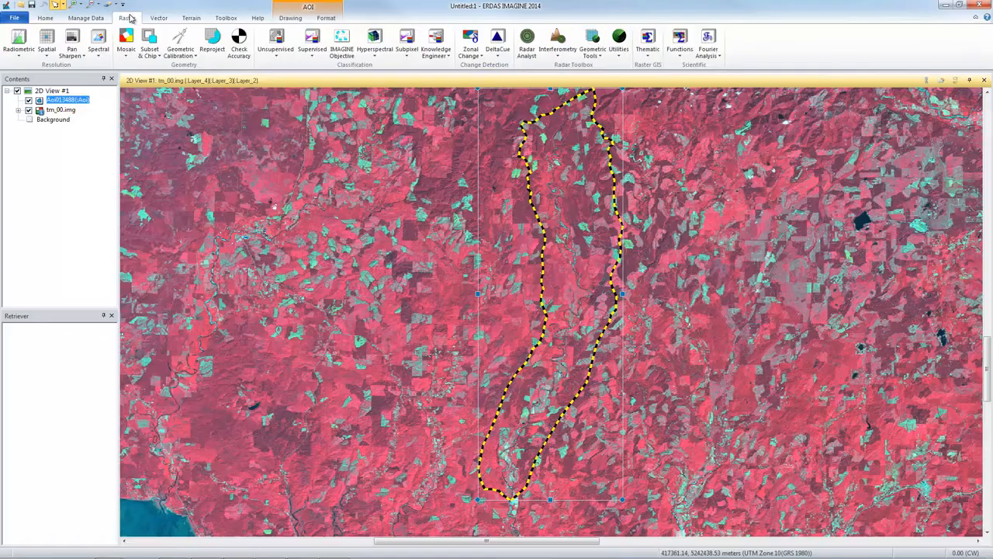
{"action": "left_click", "coordinate": [149, 55]}
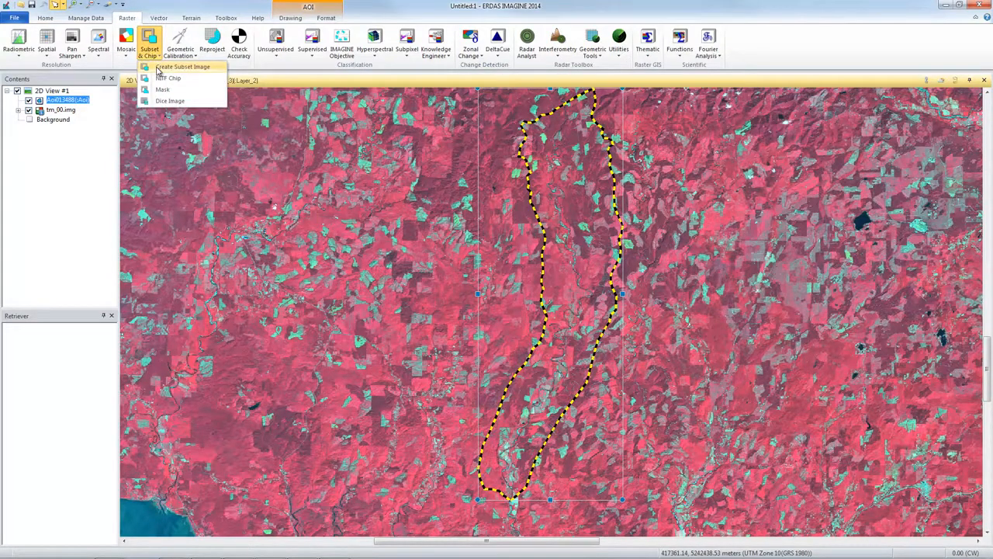
{"action": "left_click", "coordinate": [157, 69]}
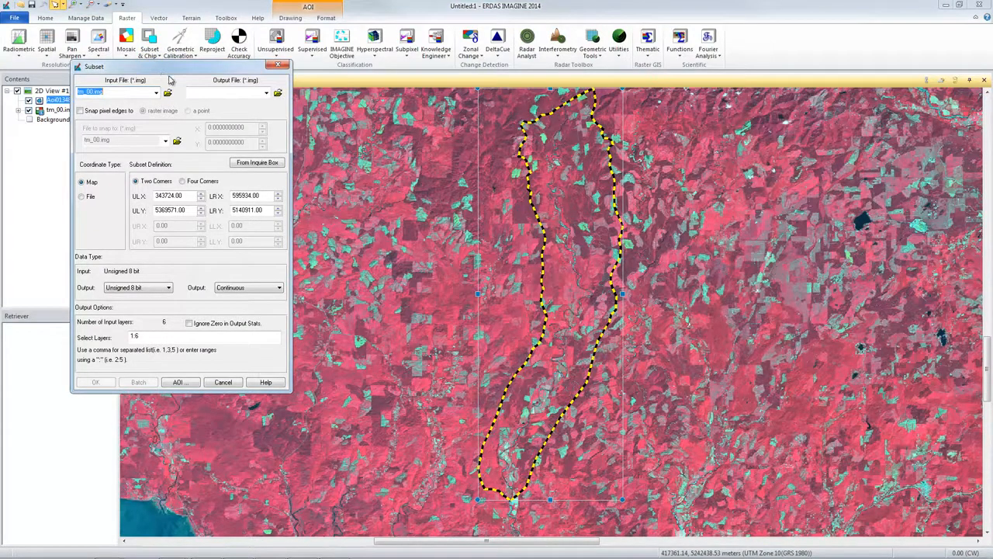
{"action": "left_click", "coordinate": [278, 92]}
{"action": "type", "text": "s"}
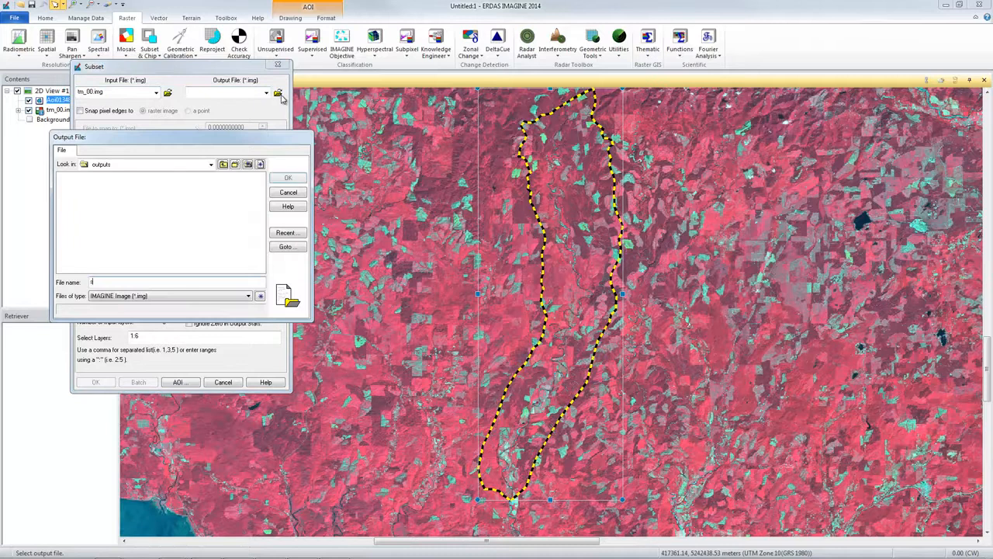
{"action": "type", "text": "ubset"}
{"action": "key", "text": "Return"}
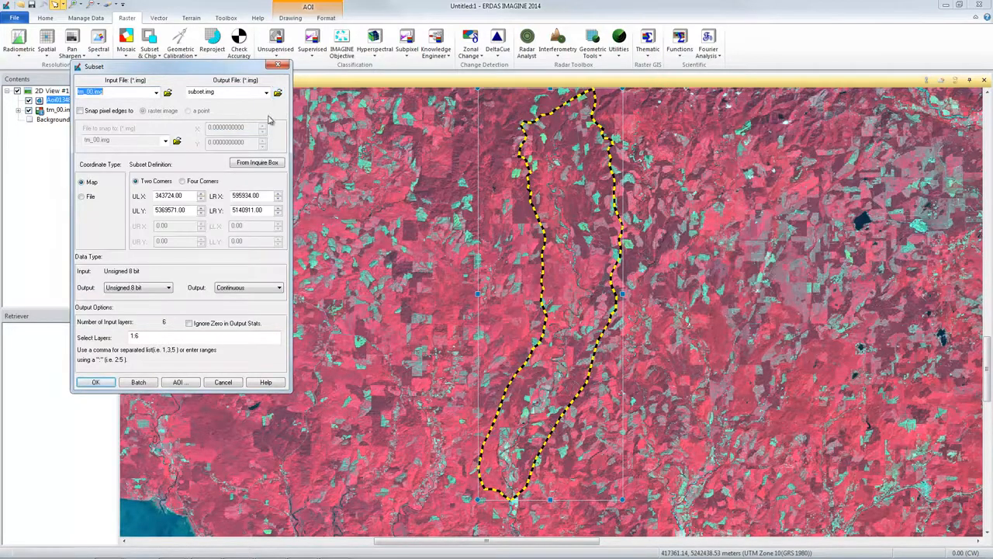
Ignore zero in the output statistics, use the AOI from the viewer as the subset boundary, and run the subset
{"action": "left_click", "coordinate": [190, 324]}
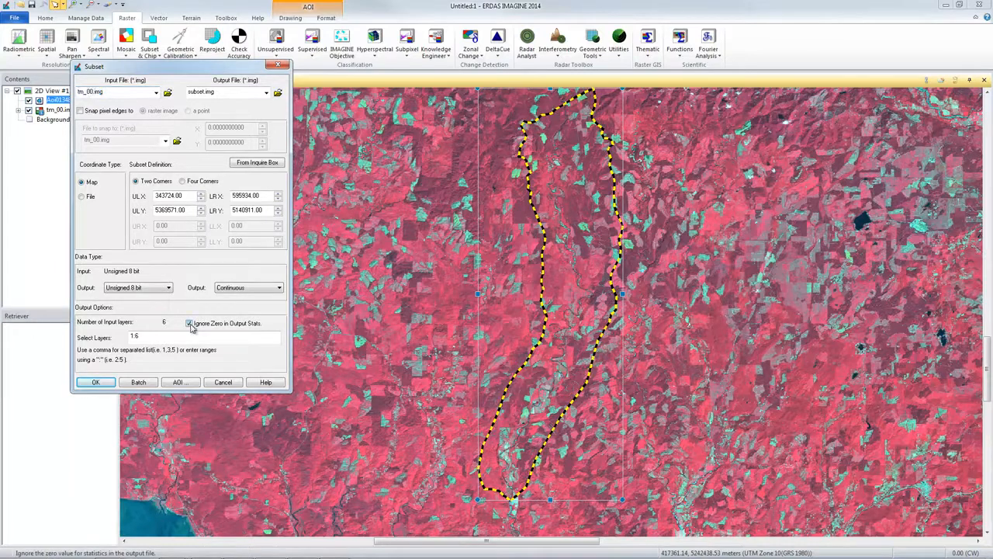
{"action": "left_click", "coordinate": [178, 383]}
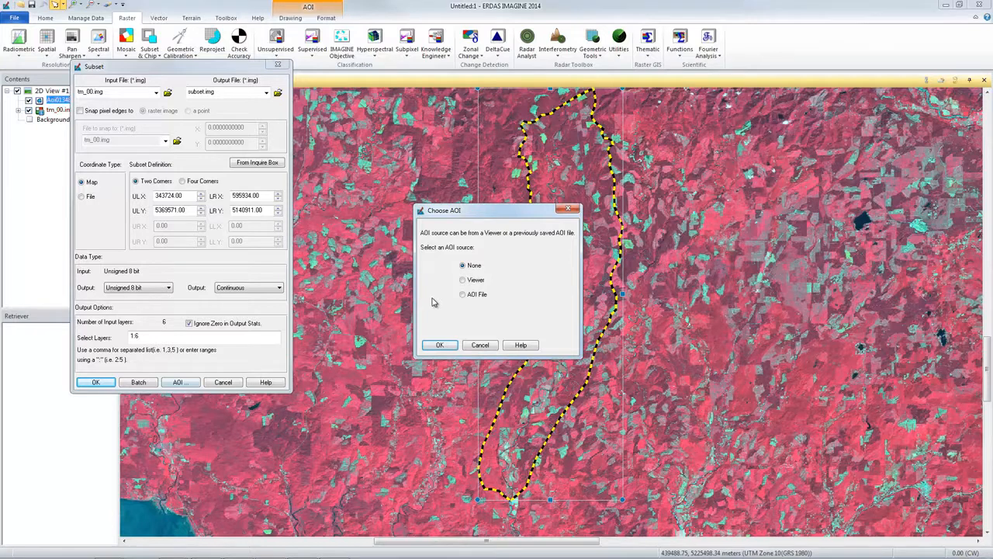
{"action": "left_click", "coordinate": [464, 281]}
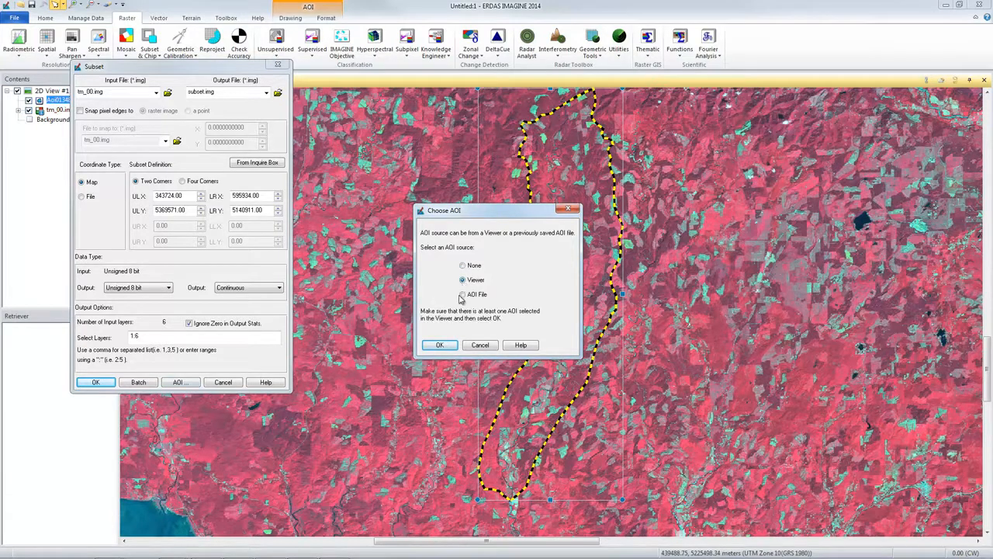
{"action": "left_click", "coordinate": [447, 347]}
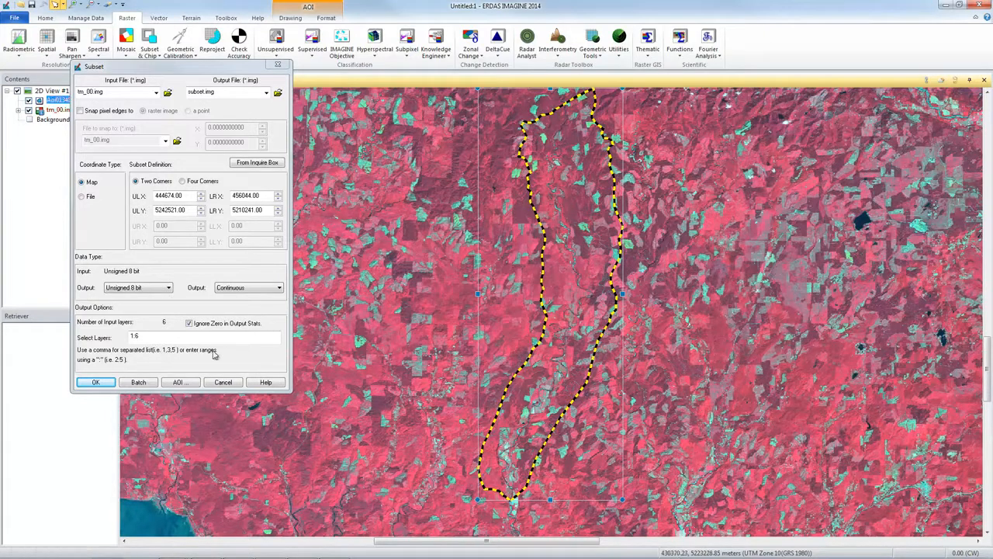
{"action": "left_click", "coordinate": [105, 383]}
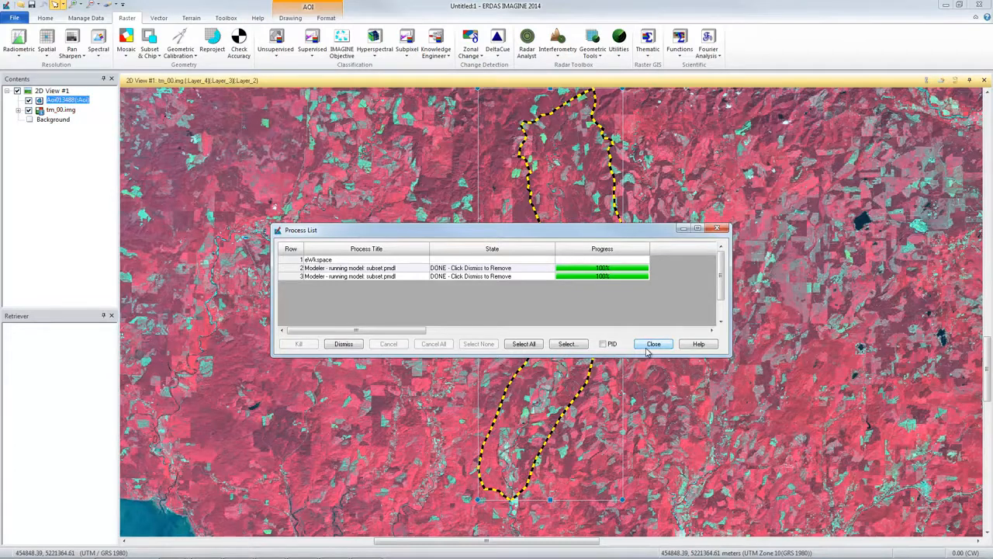
{"action": "left_click", "coordinate": [654, 344]}
Create a new 2D view beside the current one and open subset.img in it
{"action": "left_click", "coordinate": [45, 17]}
{"action": "left_click", "coordinate": [284, 55]}
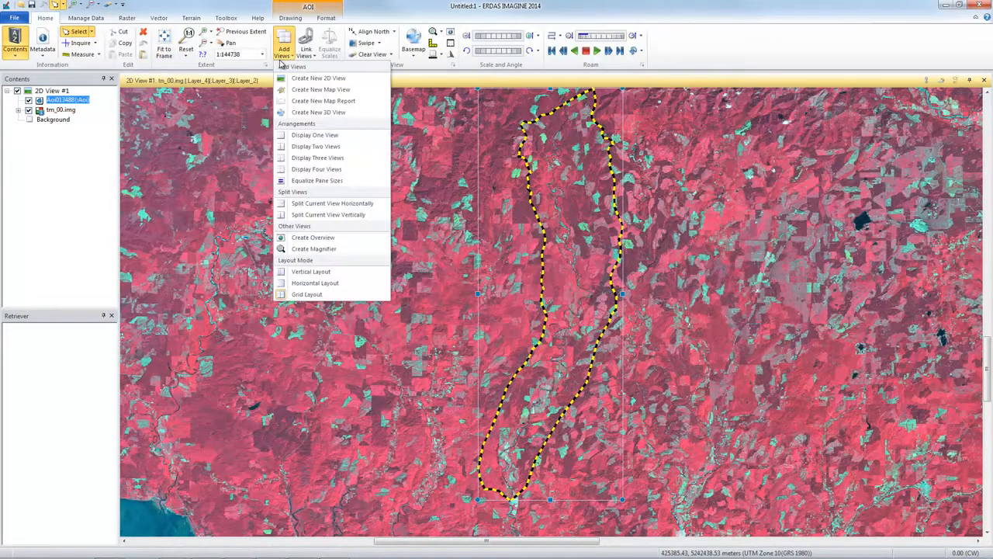
{"action": "left_click", "coordinate": [293, 79]}
{"action": "left_click", "coordinate": [68, 132]}
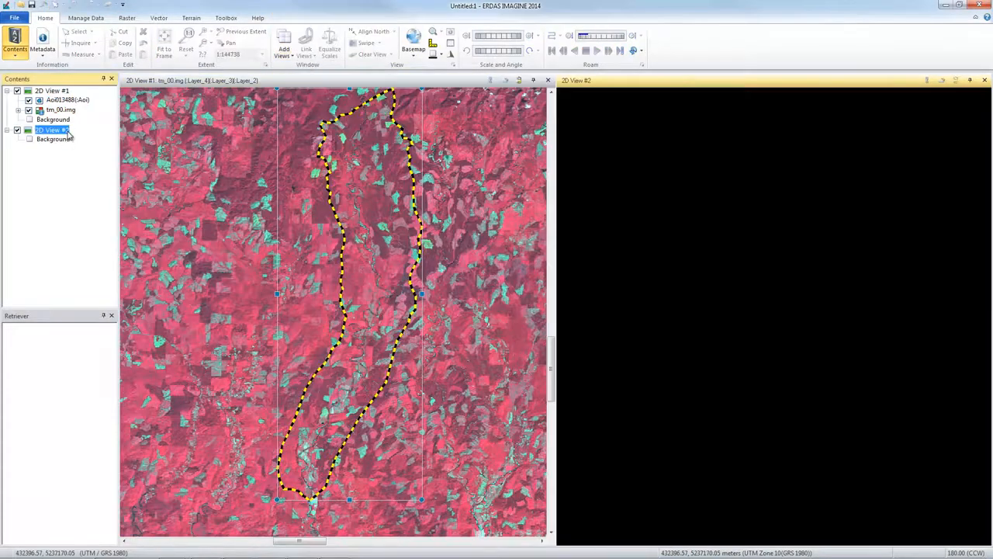
{"action": "left_click", "coordinate": [15, 17]}
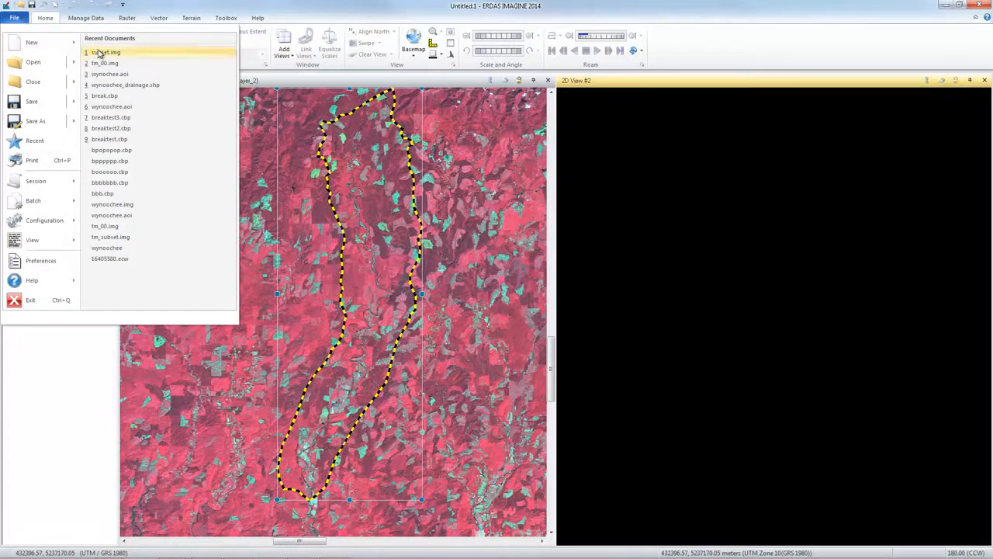
{"action": "left_click", "coordinate": [100, 53]}
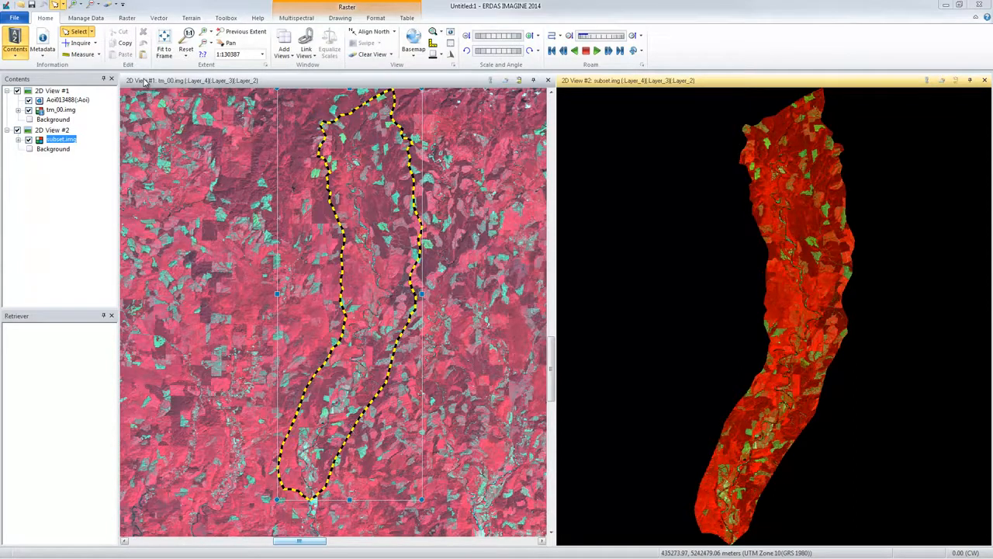
Save the contrast breakpoints of tm_00.img from its Breakpoint Editor as the RGB breakpoints set break.cbp in the outputs folder
{"action": "left_click", "coordinate": [60, 111]}
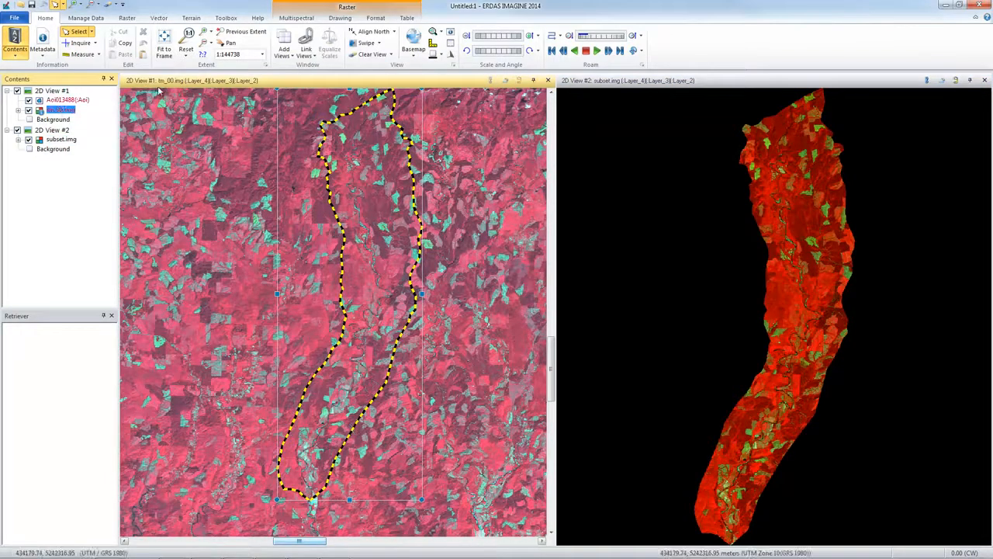
{"action": "left_click", "coordinate": [296, 19]}
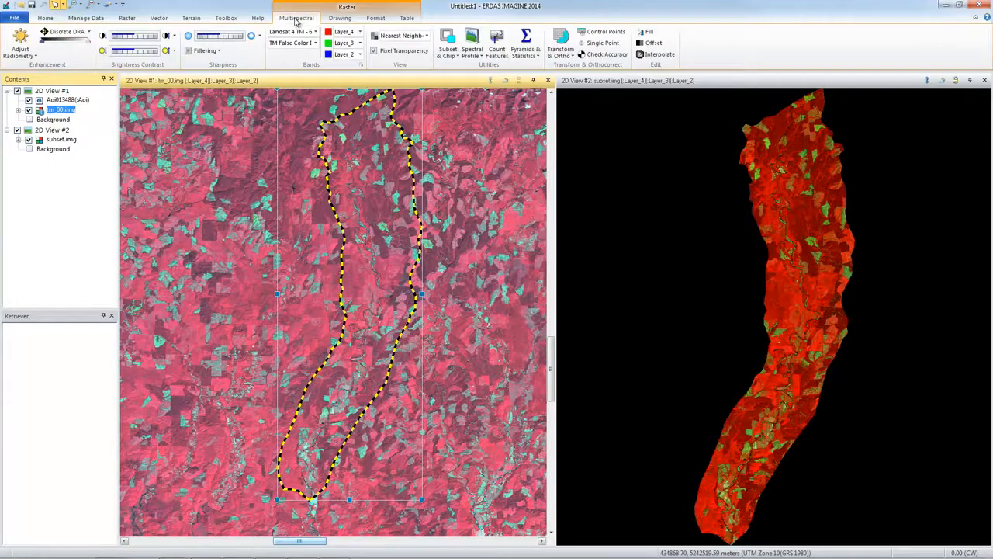
{"action": "left_click", "coordinate": [29, 54]}
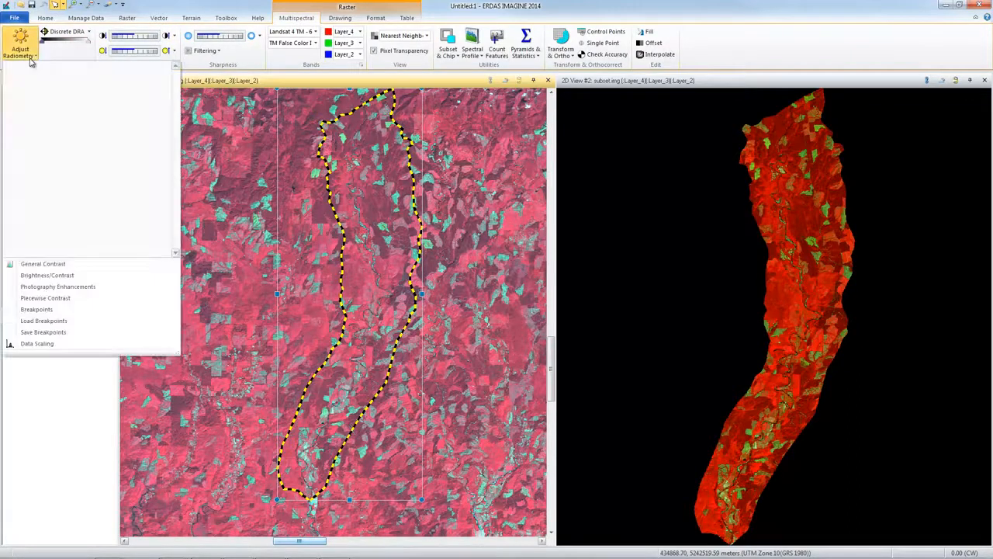
{"action": "left_click", "coordinate": [36, 308]}
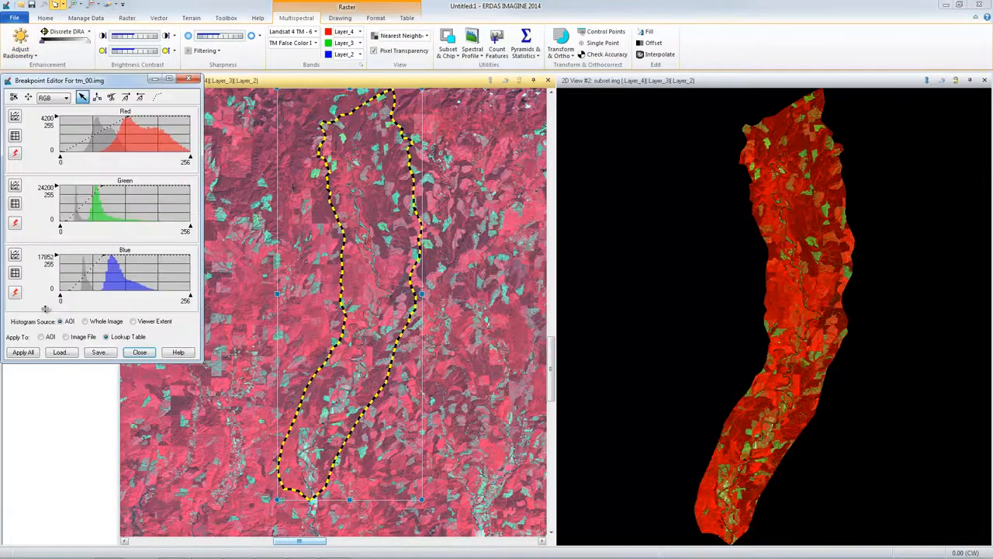
{"action": "left_click", "coordinate": [95, 355]}
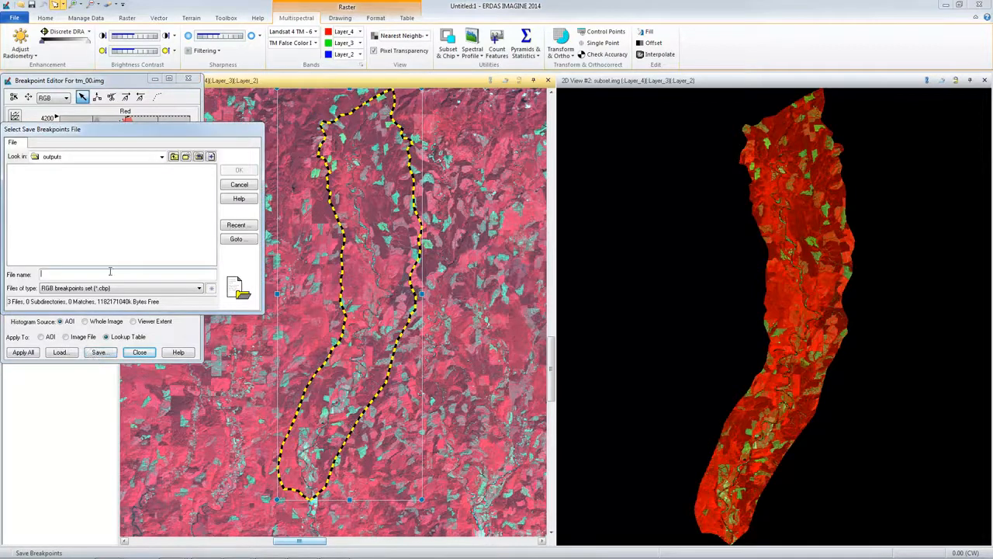
{"action": "type", "text": "tm00"}
{"action": "key", "text": "Return"}
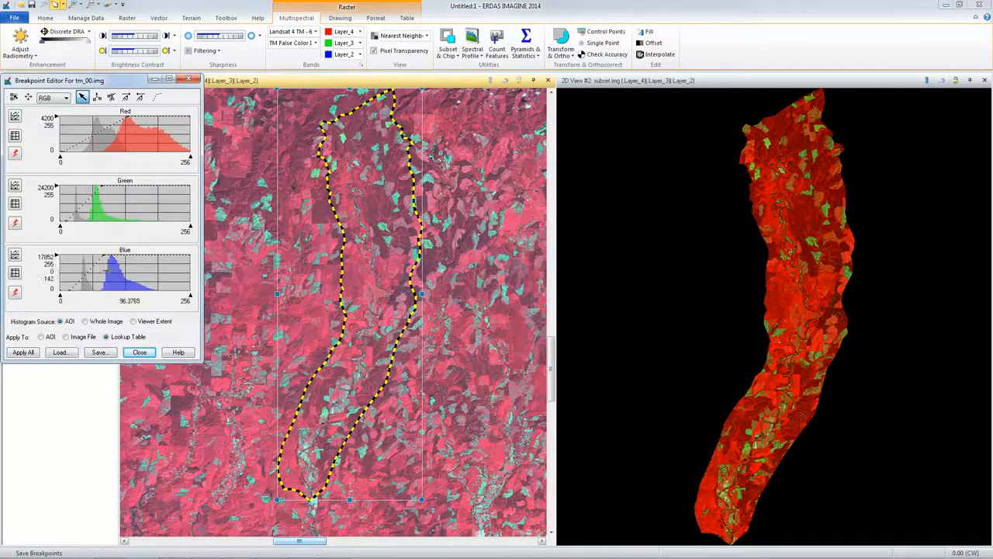
{"action": "left_click", "coordinate": [147, 354]}
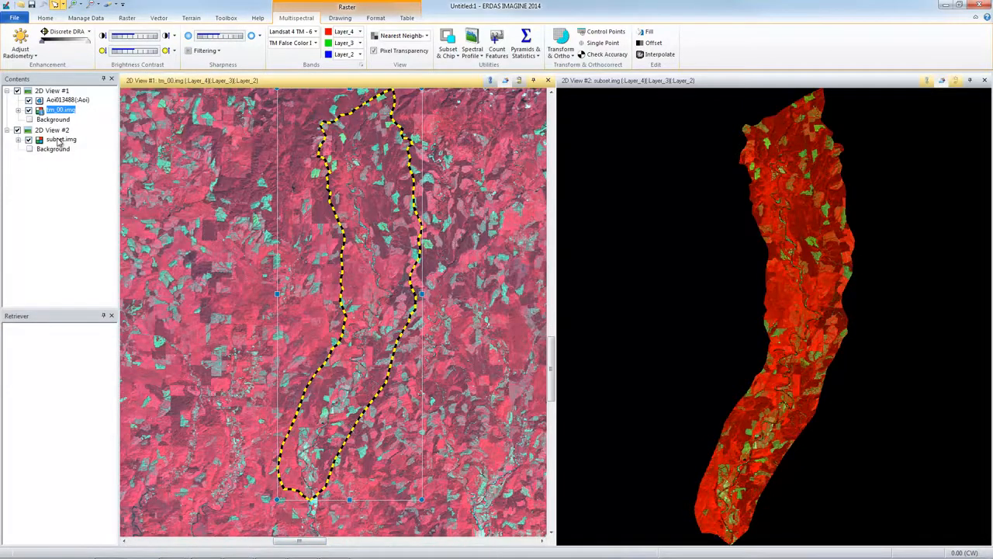
Load the breakpoints file break.cbp from the outputs folder onto subset.img
{"action": "left_click", "coordinate": [59, 140]}
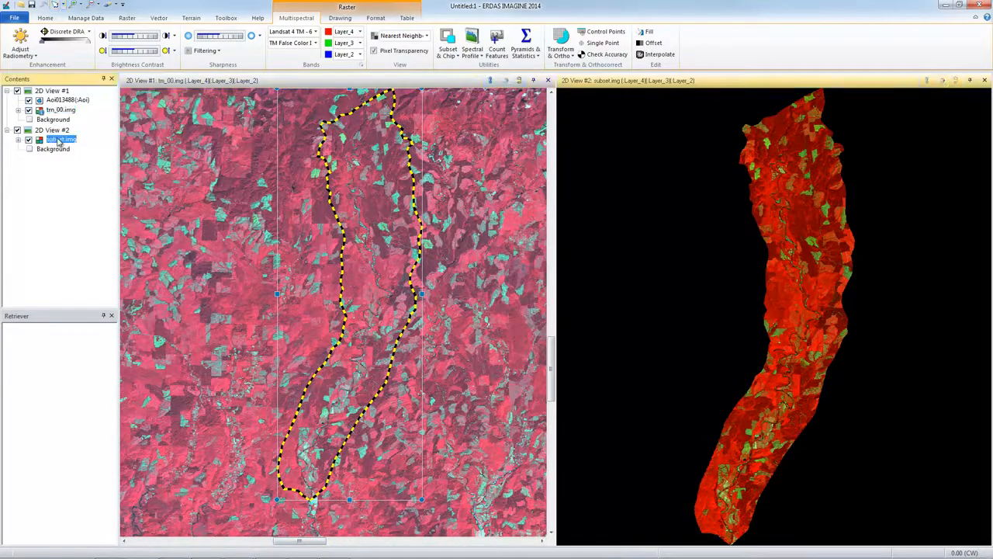
{"action": "left_click", "coordinate": [21, 56]}
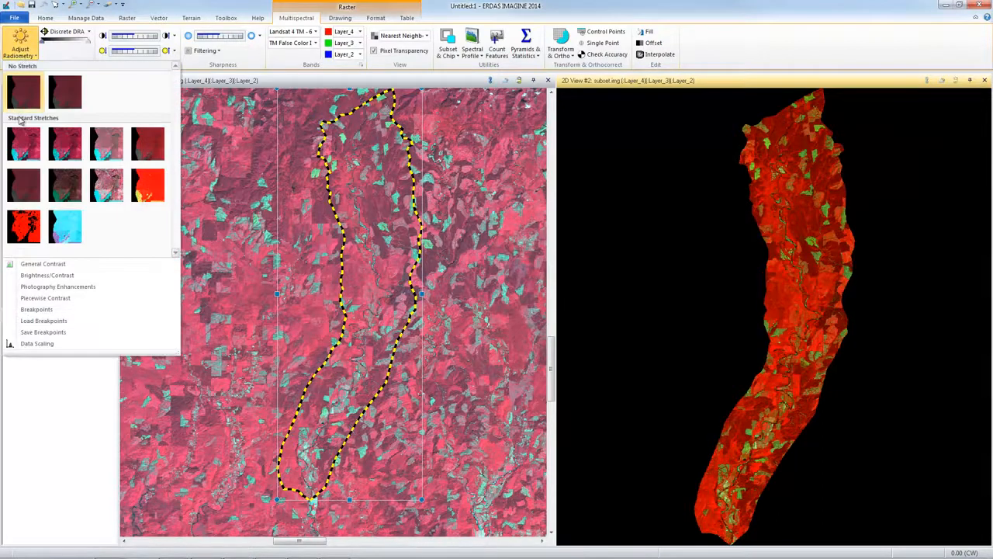
{"action": "left_click", "coordinate": [43, 323]}
{"action": "left_click", "coordinate": [390, 230]}
{"action": "left_click", "coordinate": [599, 235]}
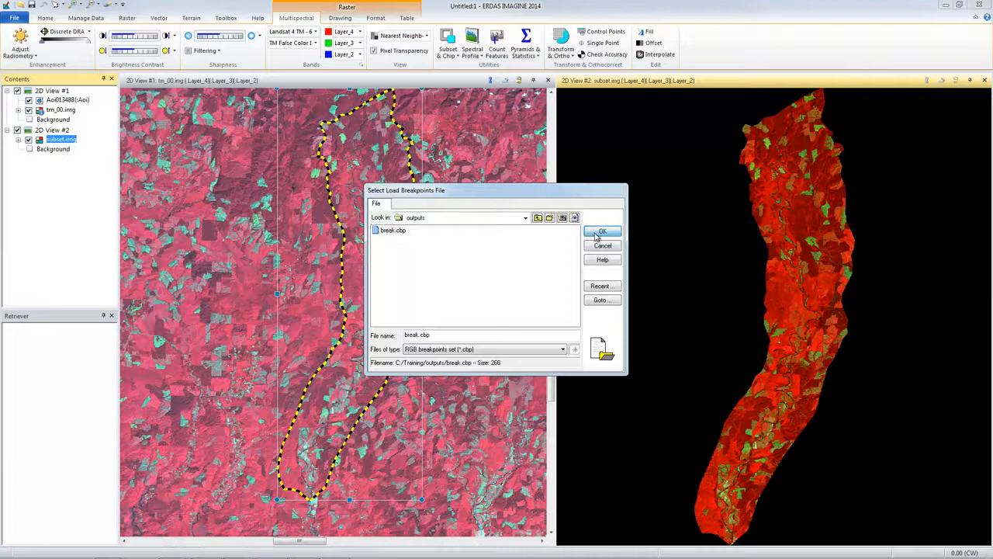